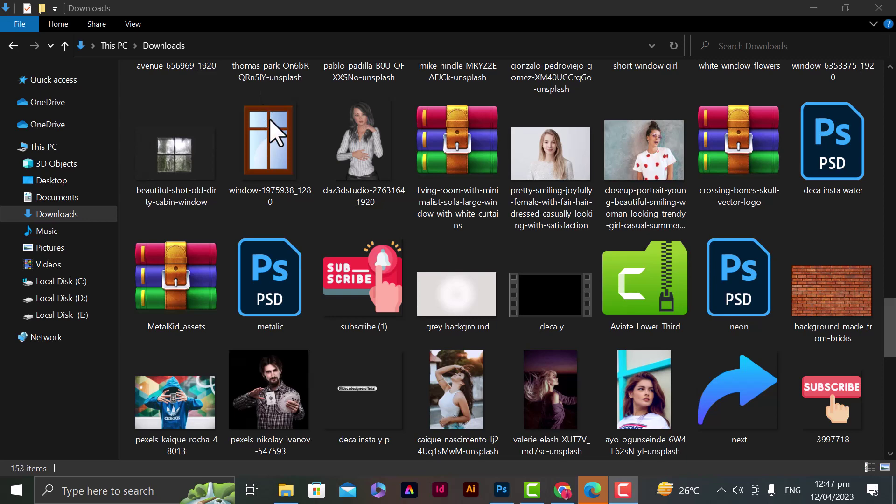
# Bring up Photoshop and create a new blank document from the Home screen
pyautogui.click(502, 490)
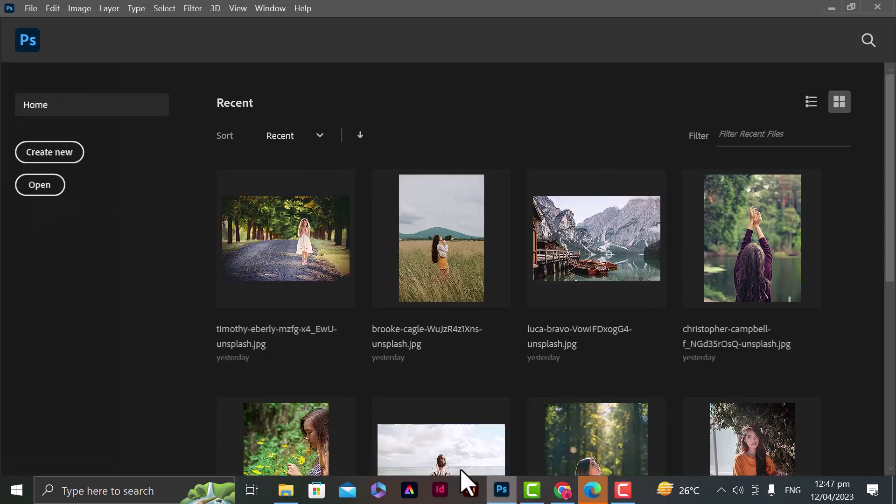
pyautogui.click(70, 164)
pyautogui.doubleClick(112, 199)
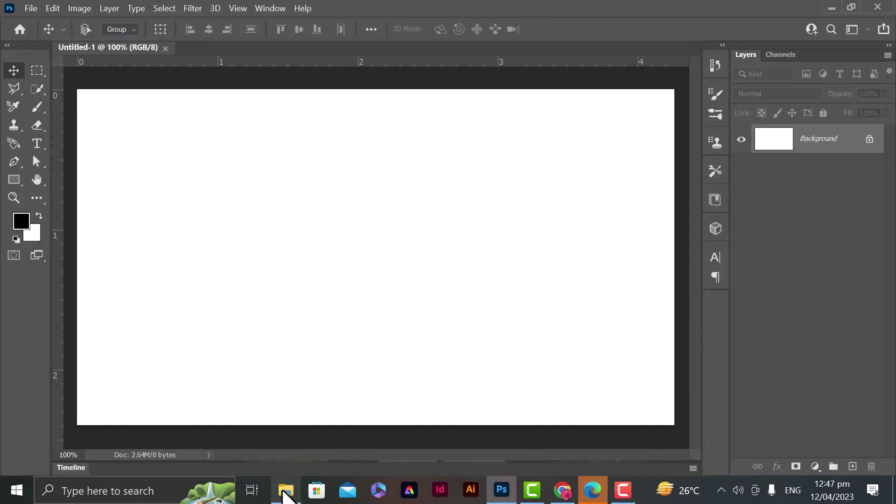
# Place the 'grey background' image from Downloads onto the canvas and fit it on screen
pyautogui.click(286, 490)
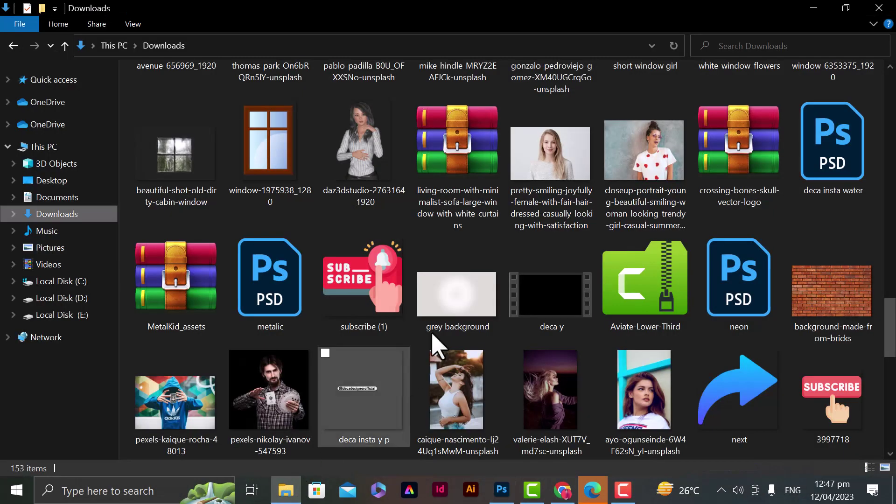
pyautogui.moveTo(452, 303); pyautogui.dragTo(396, 342)
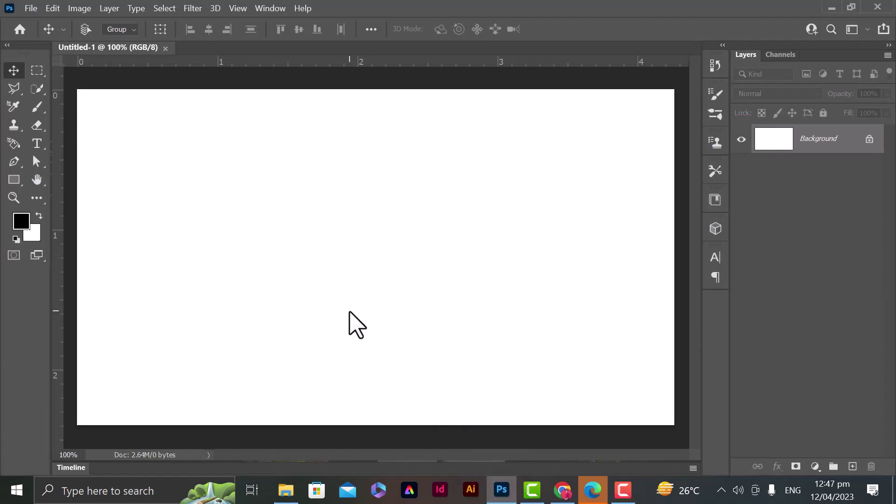
pyautogui.moveTo(349, 312); pyautogui.dragTo(350, 312)
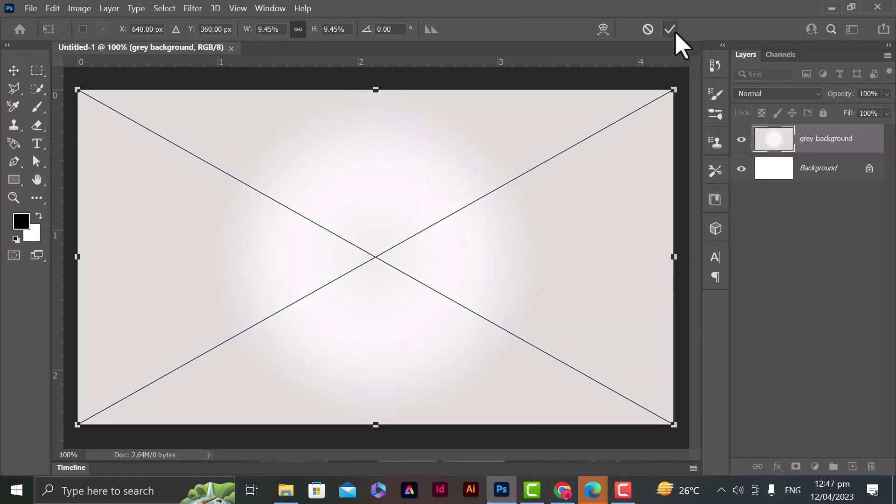
pyautogui.click(670, 30)
pyautogui.hotkey('ctrl', '0')
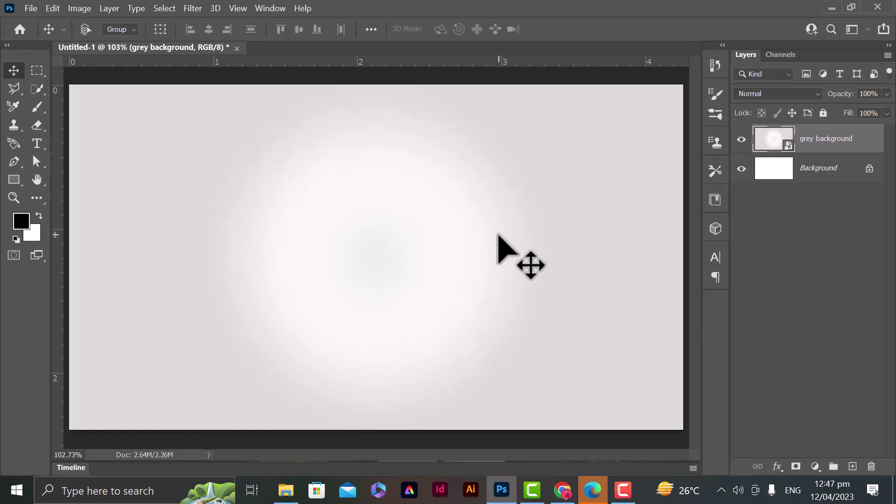
# Type a letter U text layer and move it toward the canvas centre
pyautogui.click(38, 142)
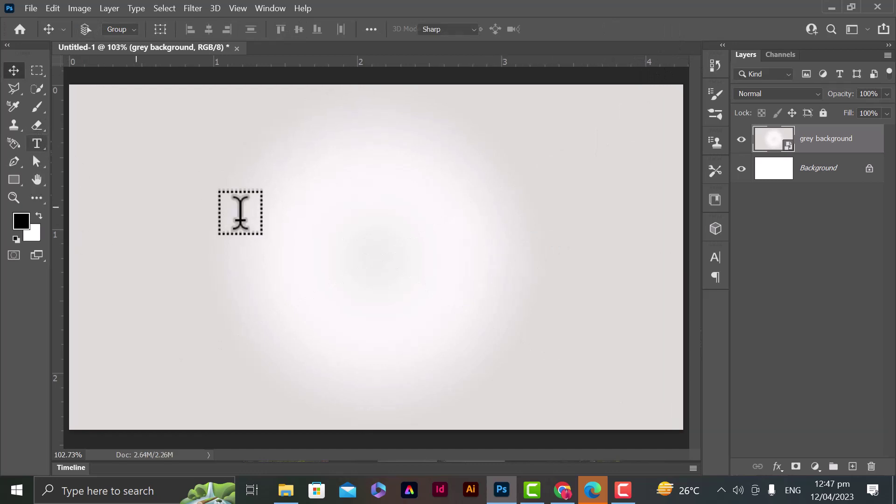
pyautogui.click(299, 243)
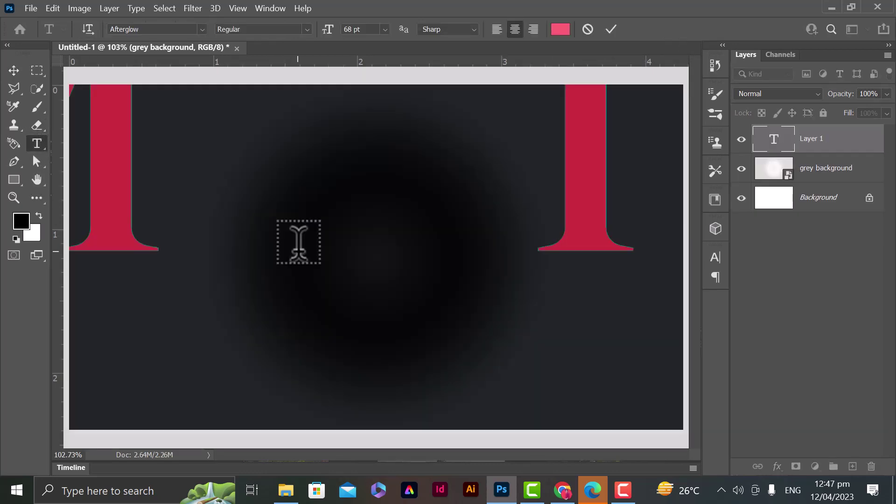
pyautogui.press('BackSpace')
pyautogui.write('U')
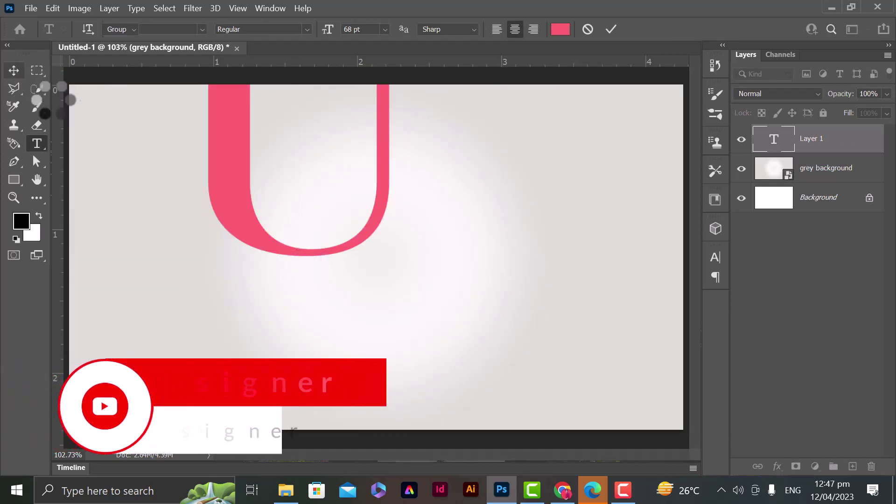
pyautogui.click(14, 71)
pyautogui.moveTo(273, 226); pyautogui.dragTo(343, 310)
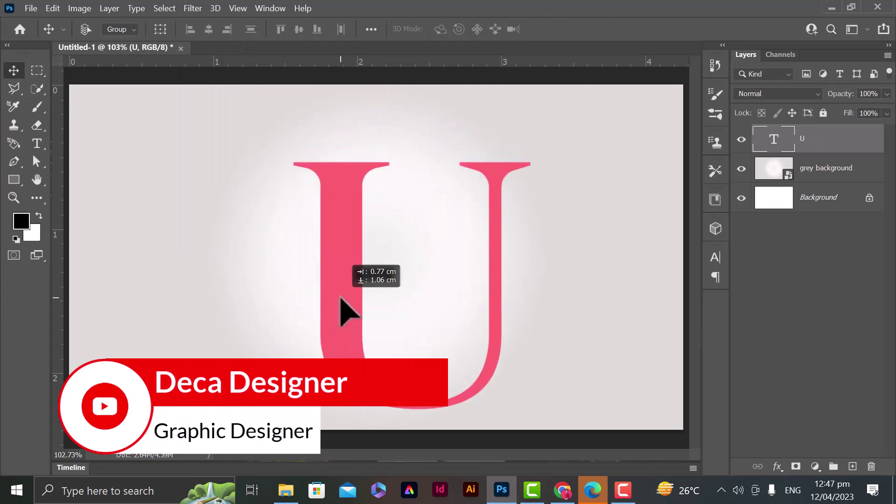
# Centre the U vertically and horizontally on the background and check its Afterglow 68 pt character settings
pyautogui.click(839, 200)
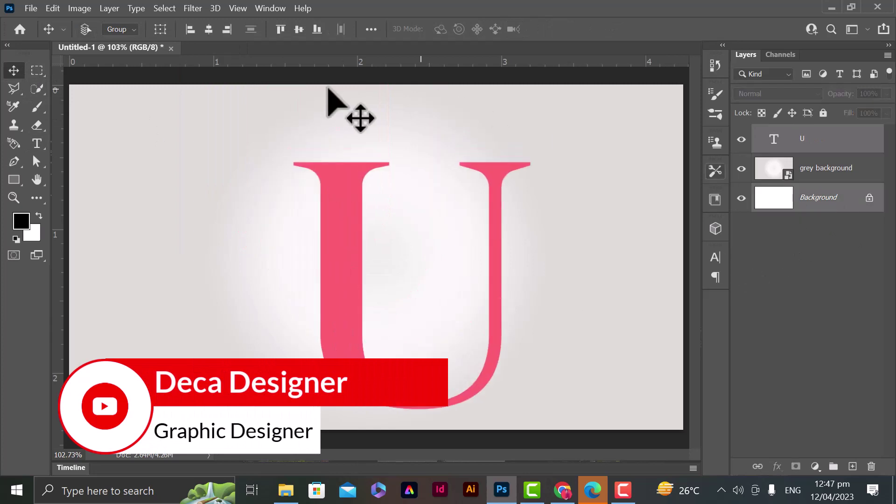
pyautogui.click(294, 33)
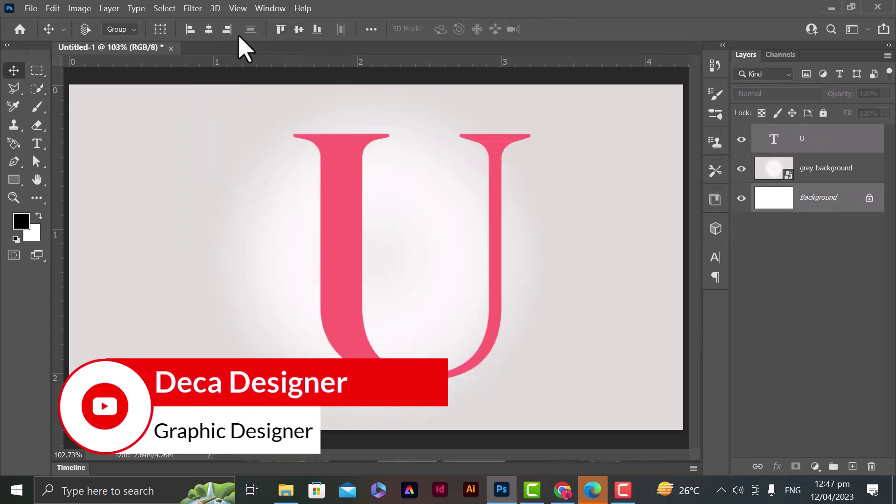
pyautogui.click(209, 32)
pyautogui.click(772, 220)
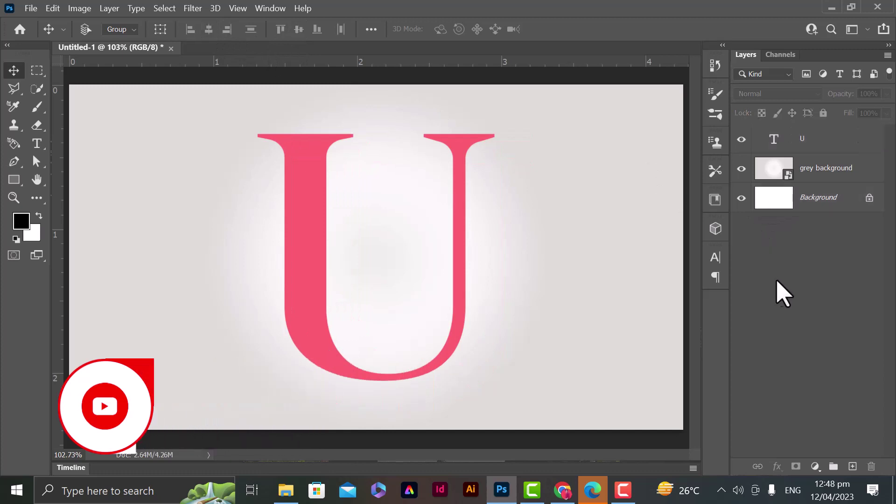
pyautogui.click(711, 258)
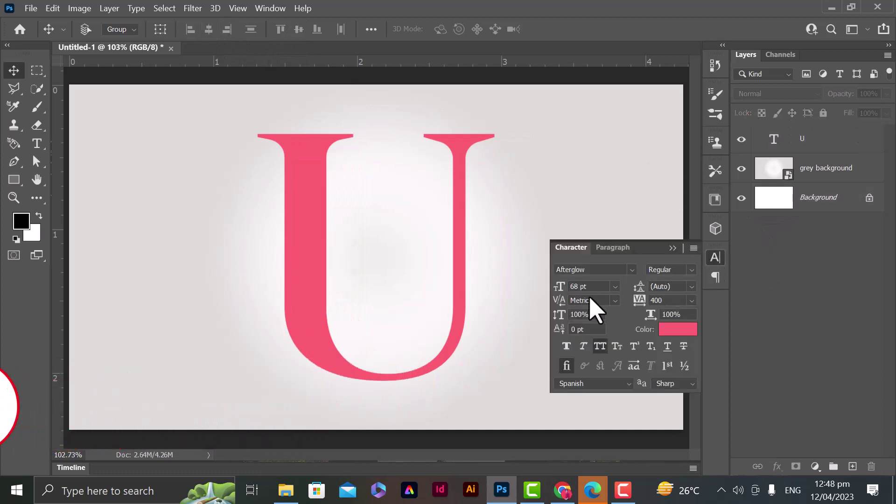
pyautogui.click(673, 247)
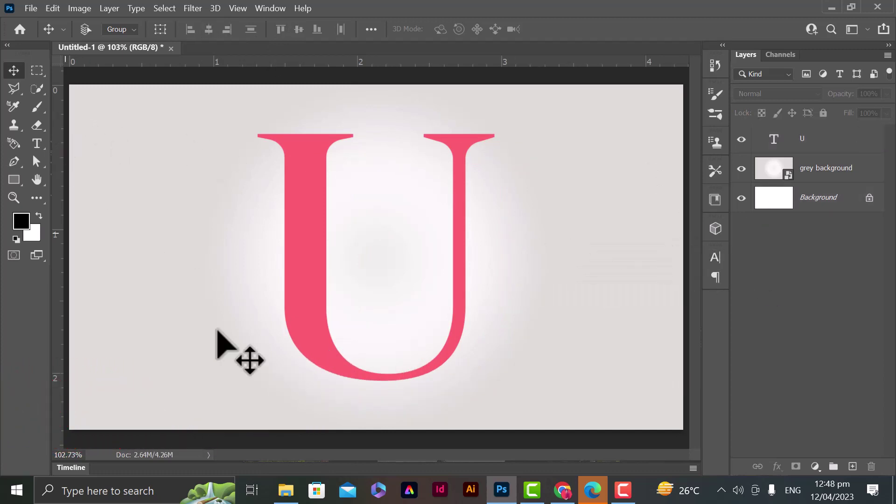
pyautogui.click(286, 489)
# Place the fashion portrait photo at 61% opacity, scaled and positioned over the U's left stem
pyautogui.scroll(5, 319, 265)
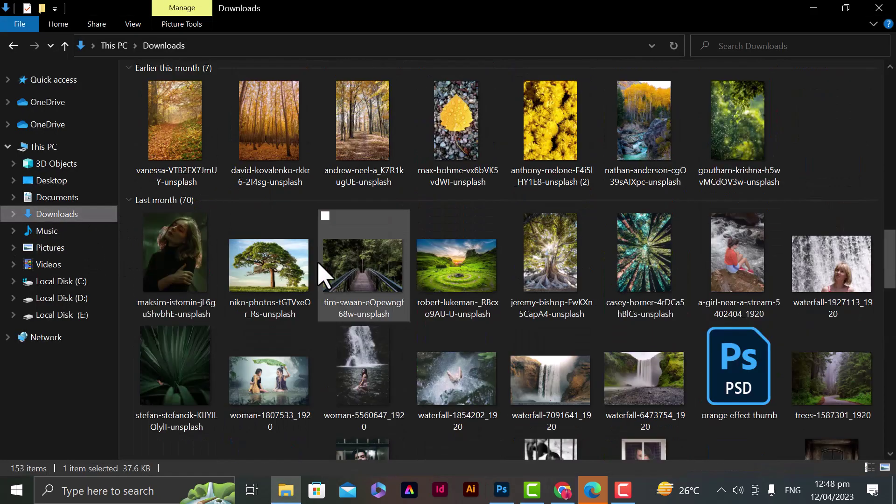
pyautogui.scroll(10, 319, 265)
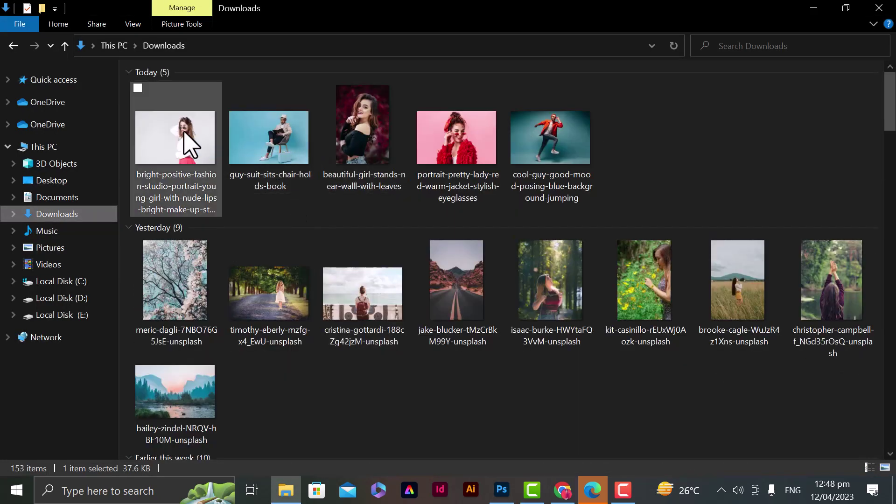
pyautogui.moveTo(185, 133); pyautogui.dragTo(401, 324)
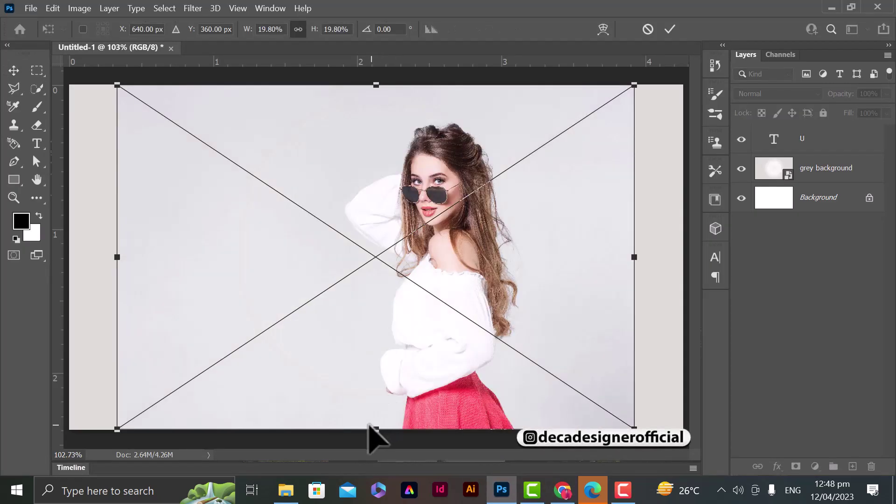
pyautogui.moveTo(374, 436)
pyautogui.mouseDown()
pyautogui.moveTo(348, 268)
pyautogui.moveTo(364, 243)
pyautogui.moveTo(373, 291)
pyautogui.moveTo(322, 331)
pyautogui.moveTo(294, 328)
pyautogui.mouseUp()
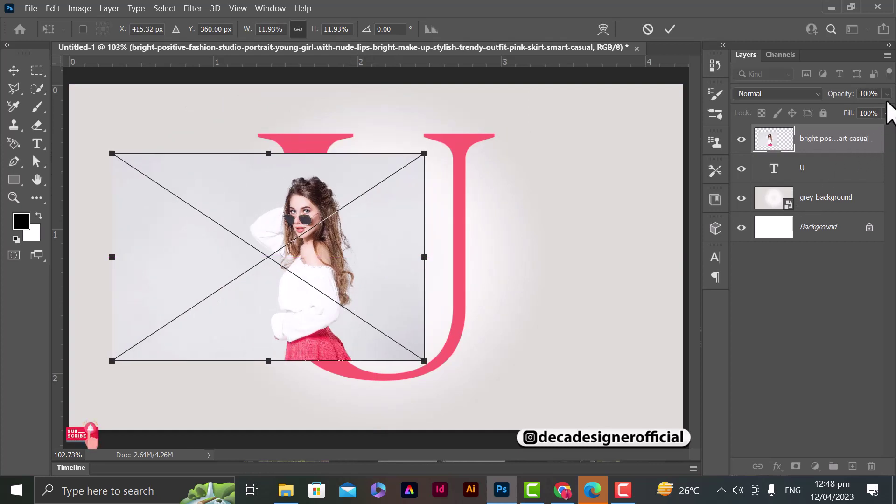
pyautogui.click(860, 110)
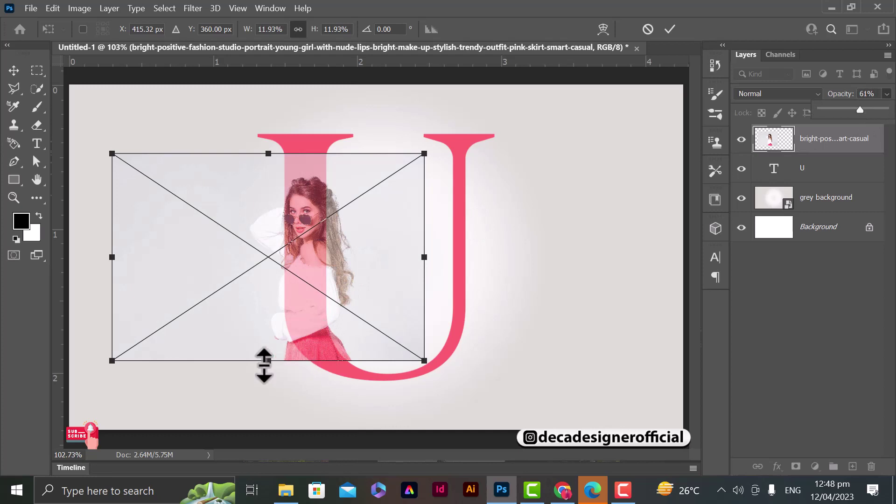
pyautogui.moveTo(264, 365); pyautogui.dragTo(300, 364)
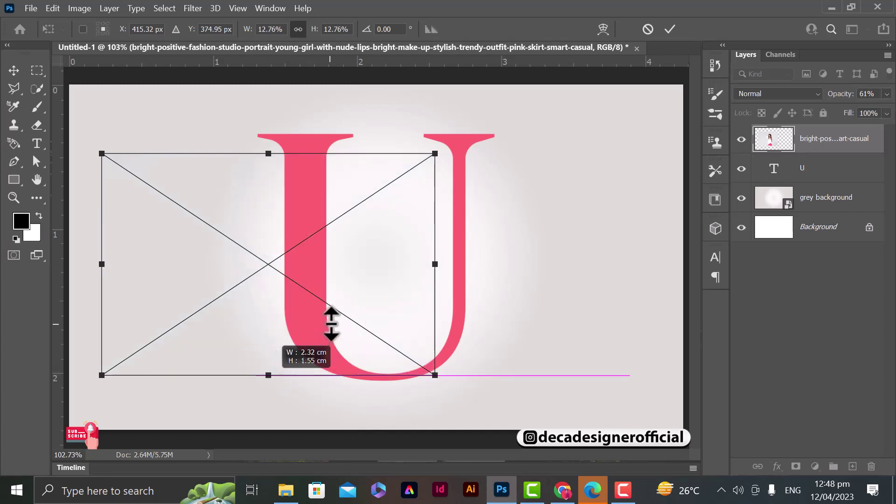
pyautogui.moveTo(332, 322); pyautogui.dragTo(299, 313)
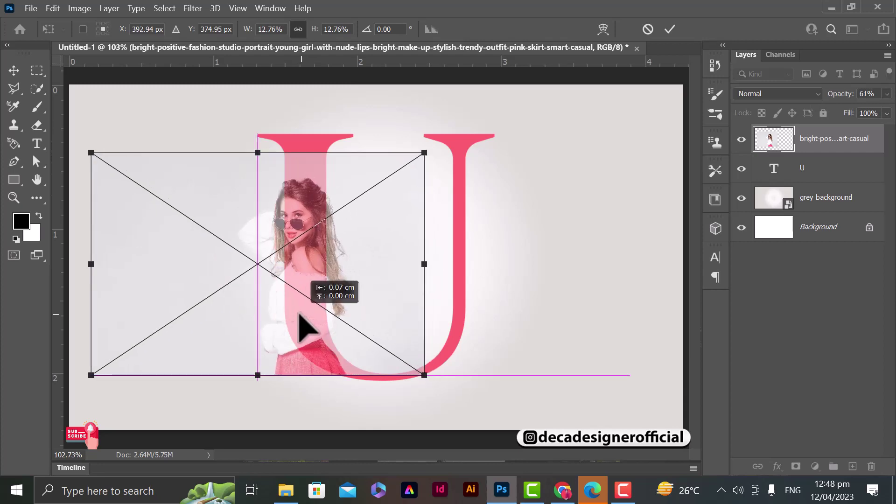
pyautogui.moveTo(299, 314); pyautogui.dragTo(306, 310)
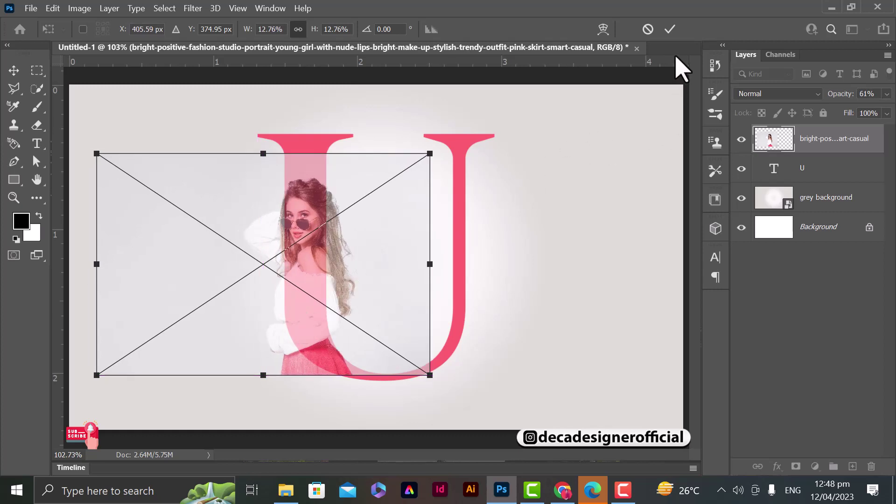
pyautogui.press('Return')
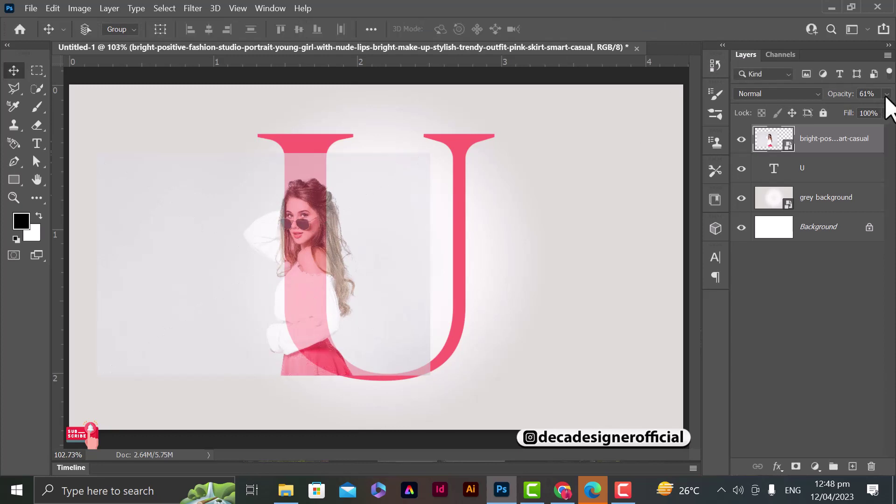
# Use Select > Subject on the photo and add a layer mask hiding its studio backdrop
pyautogui.click(165, 8)
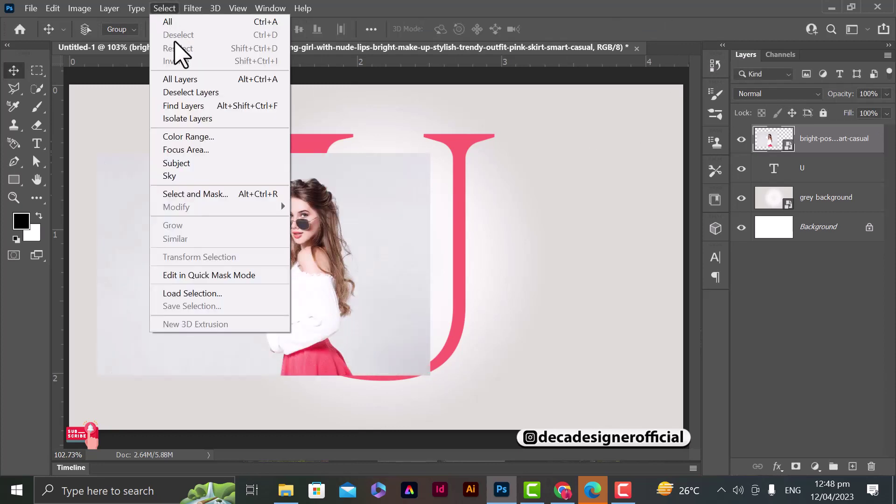
pyautogui.click(181, 162)
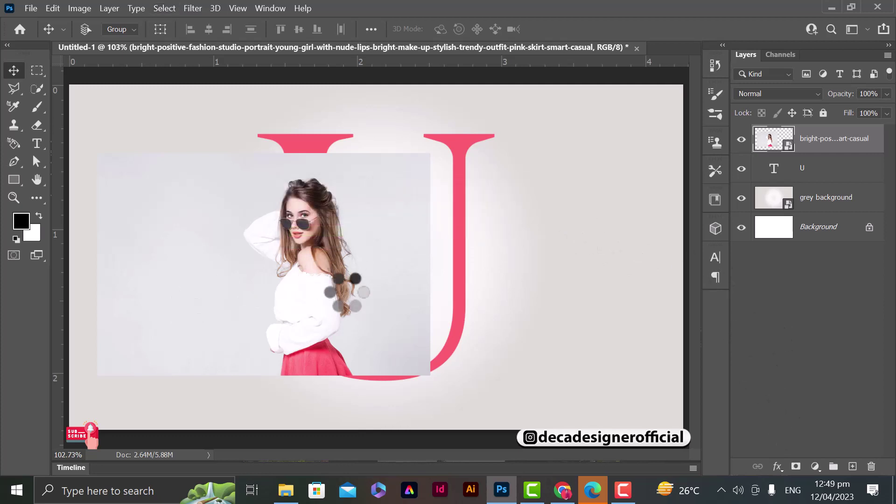
pyautogui.click(796, 466)
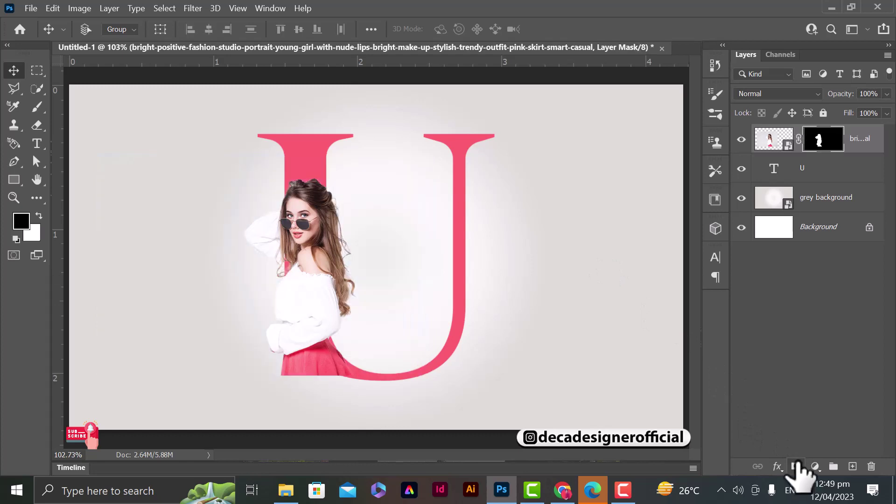
# Add a drop shadow and an inner shadow at about 51% opacity to the U
pyautogui.rightClick(807, 173)
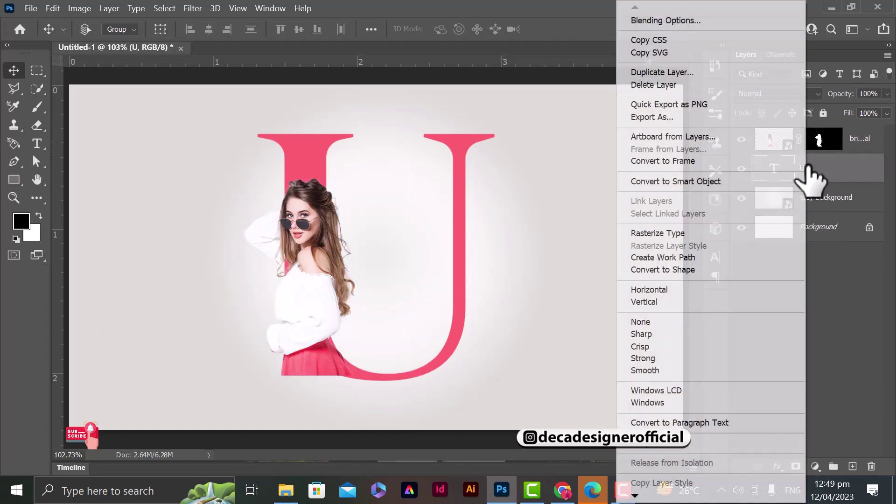
pyautogui.click(678, 22)
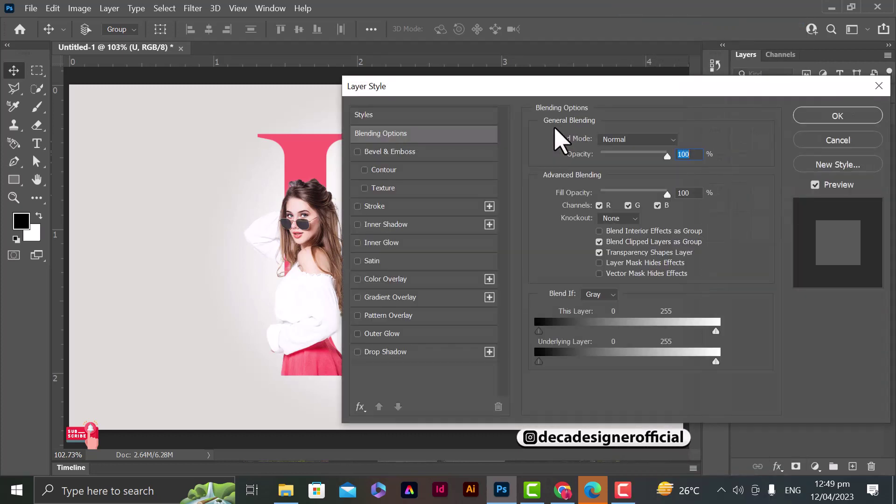
pyautogui.moveTo(478, 88); pyautogui.dragTo(615, 87)
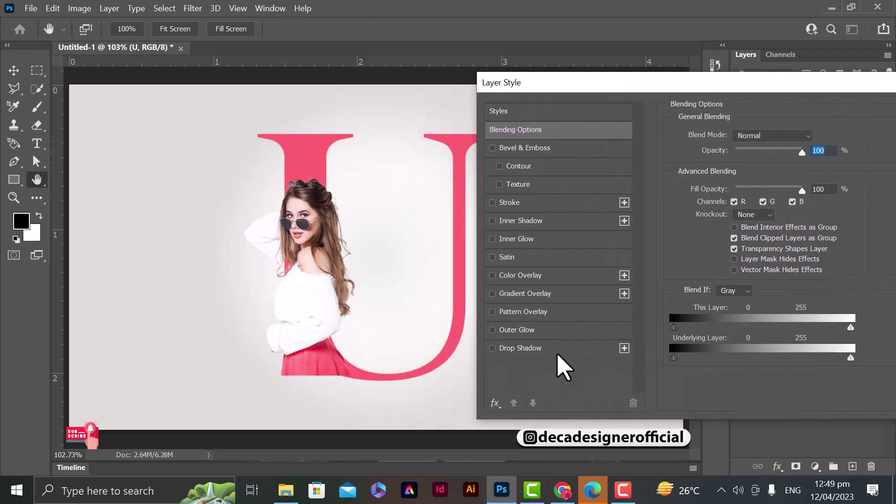
pyautogui.click(558, 354)
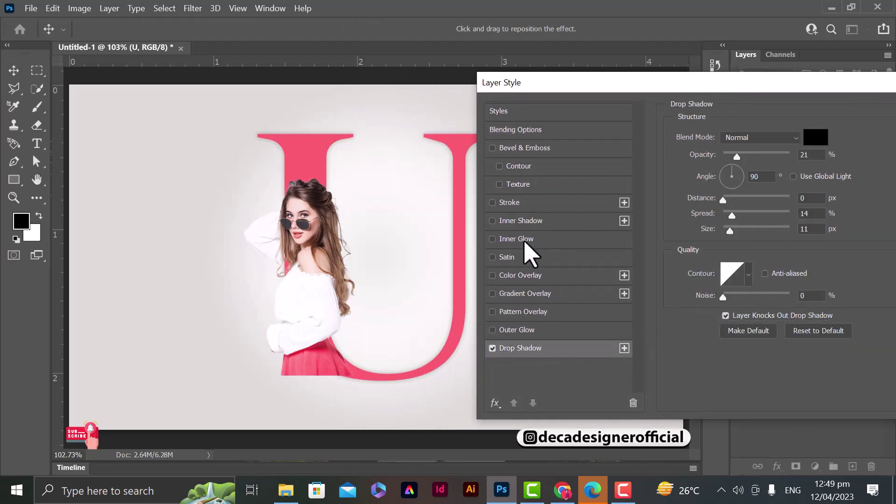
pyautogui.click(539, 224)
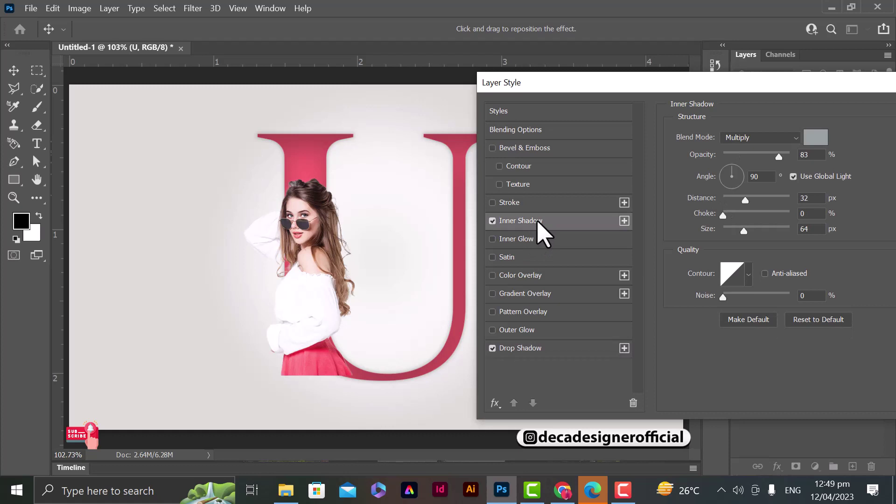
pyautogui.click(759, 155)
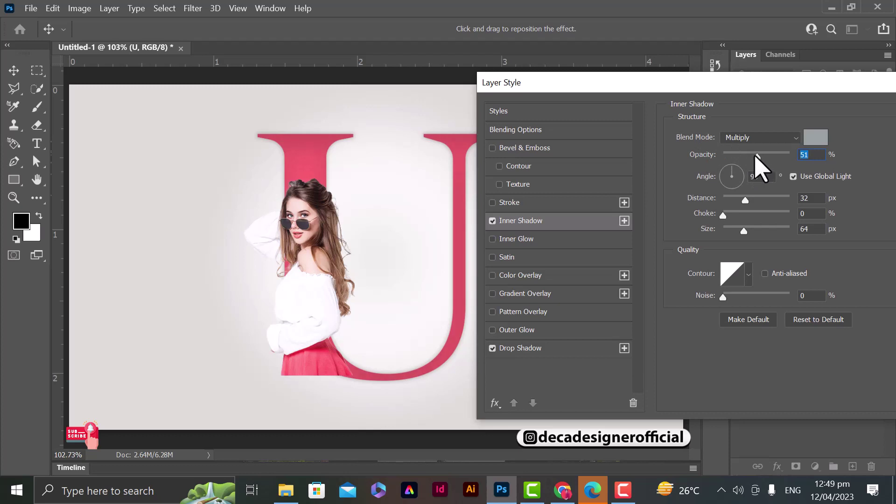
# Try a bevel on the U, then remove it and add a 3 px white stroke
pyautogui.click(514, 150)
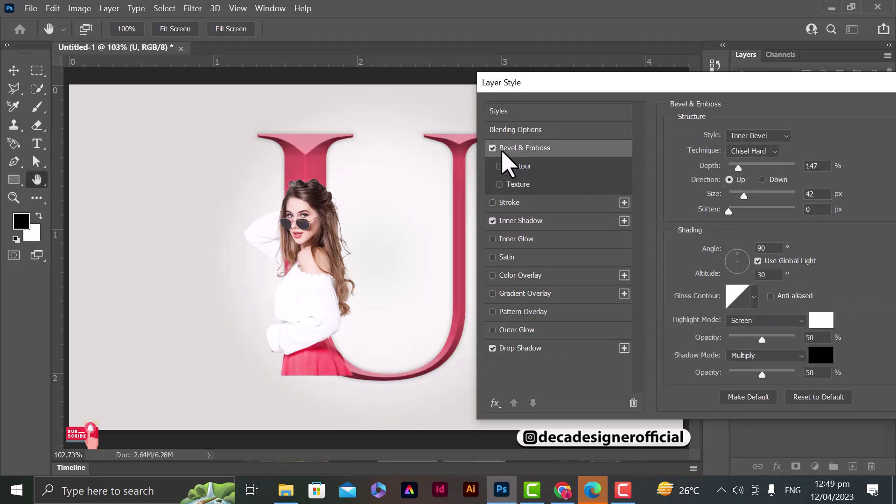
pyautogui.click(494, 149)
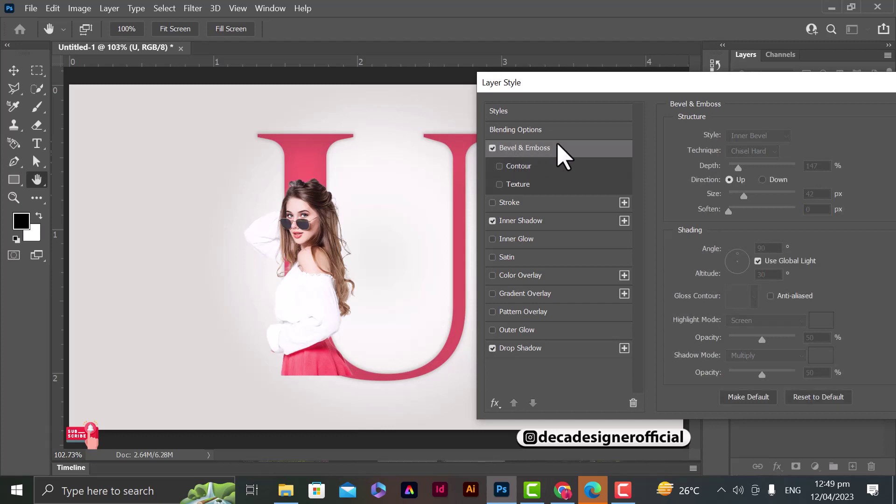
pyautogui.click(564, 152)
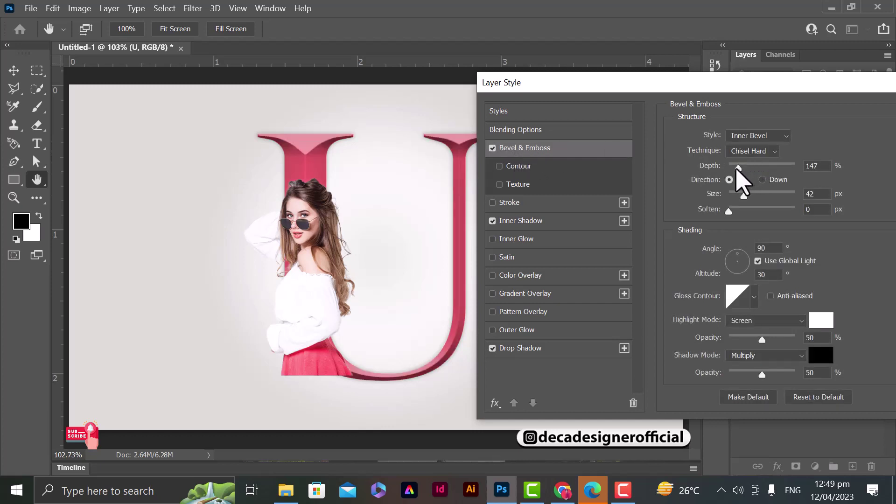
pyautogui.moveTo(738, 169); pyautogui.dragTo(735, 168)
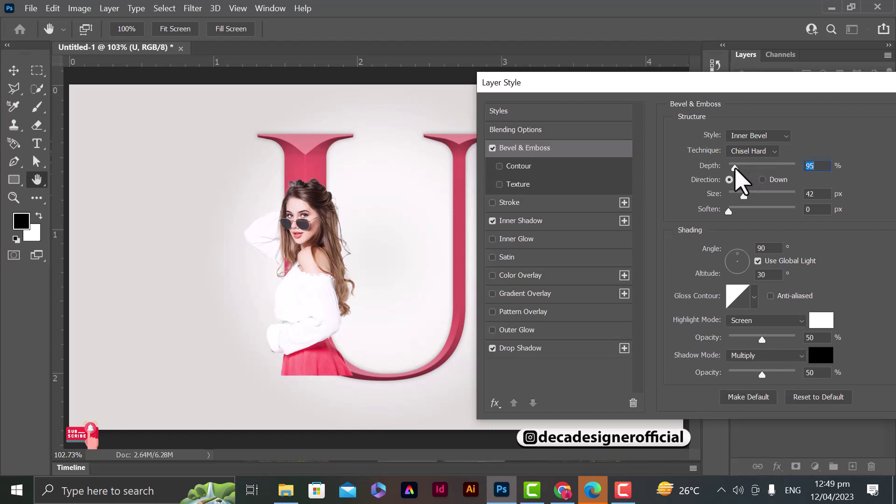
pyautogui.click(492, 148)
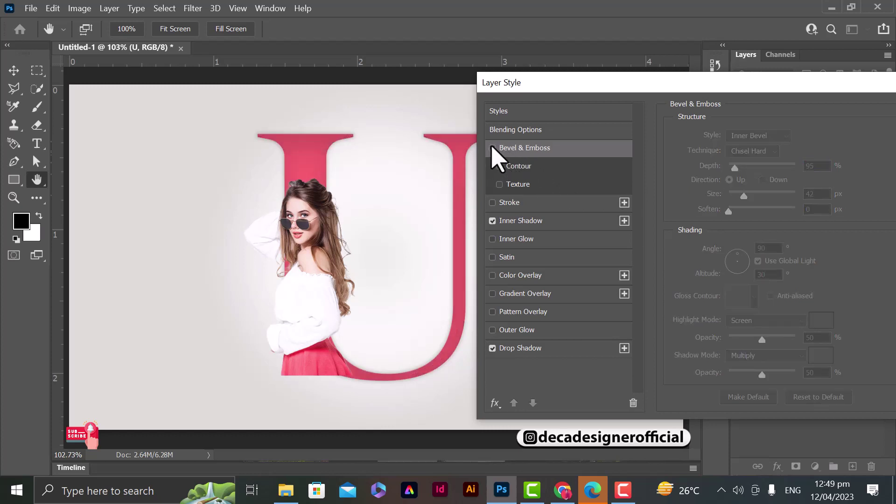
pyautogui.moveTo(588, 84); pyautogui.dragTo(573, 87)
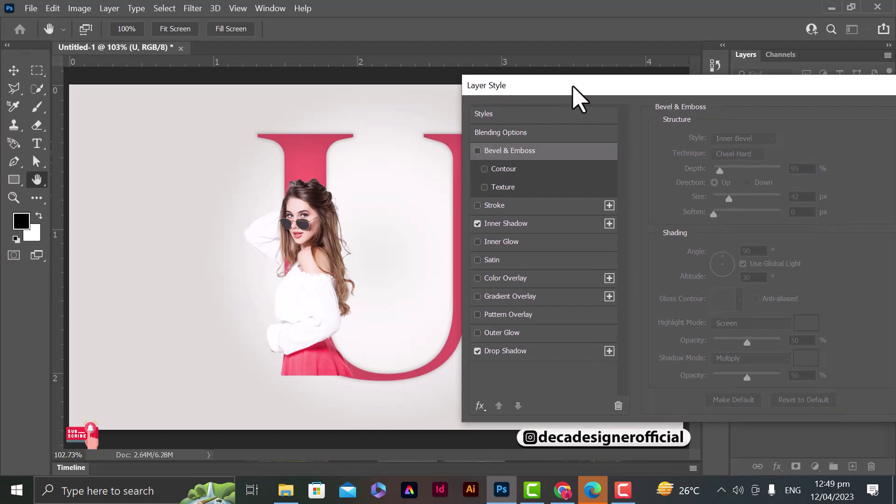
pyautogui.click(500, 209)
pyautogui.moveTo(588, 93)
pyautogui.mouseDown()
pyautogui.moveTo(529, 100)
pyautogui.moveTo(551, 100)
pyautogui.mouseUp()
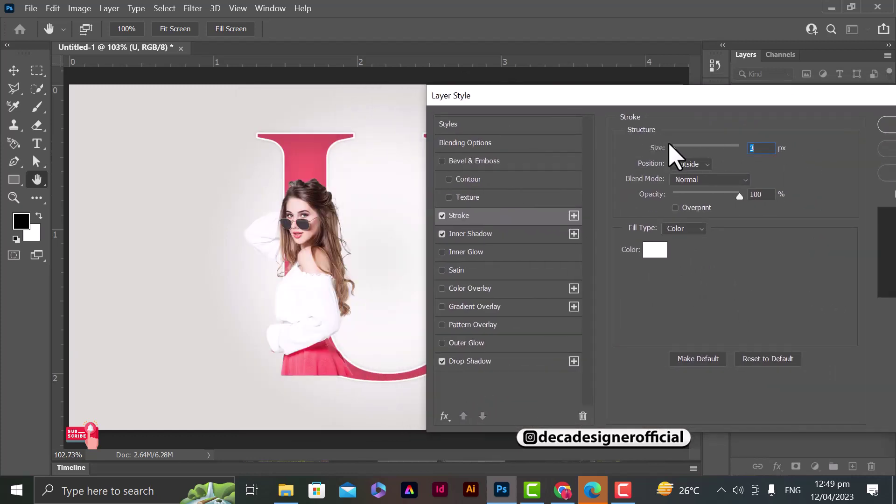
pyautogui.moveTo(588, 107)
pyautogui.mouseDown()
pyautogui.moveTo(676, 111)
pyautogui.moveTo(503, 103)
pyautogui.mouseUp()
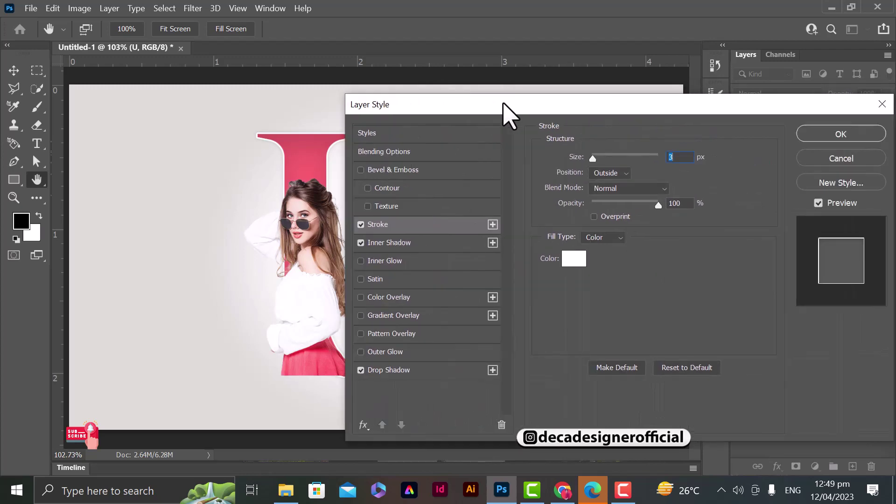
pyautogui.click(833, 140)
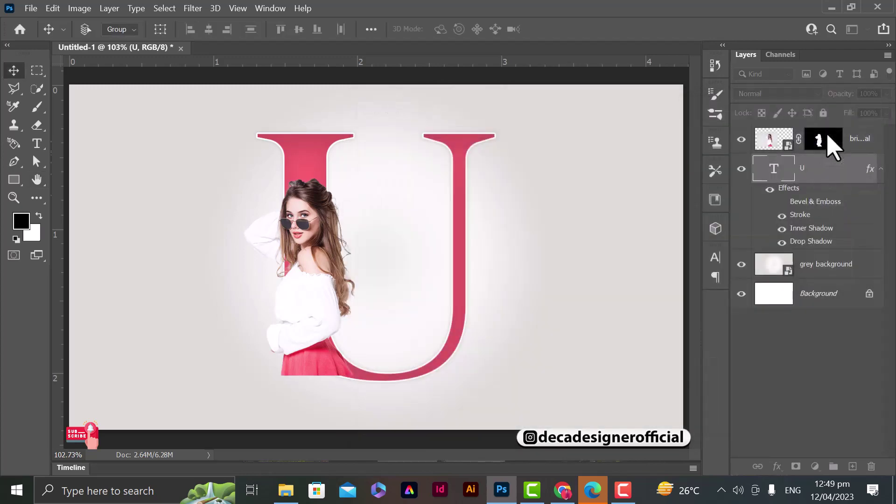
# Make a new smart object copy of the photo, clip it into the U, and duplicate it with a mask
pyautogui.click(861, 140)
pyautogui.rightClick(861, 140)
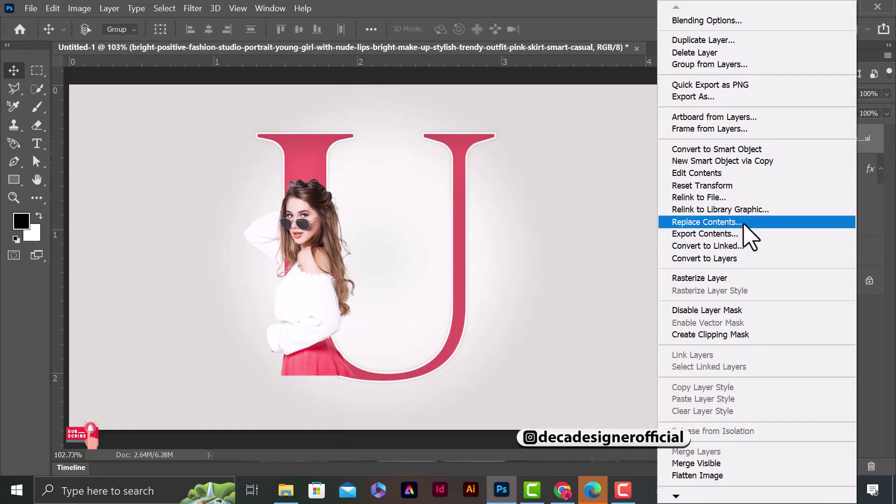
pyautogui.click(743, 161)
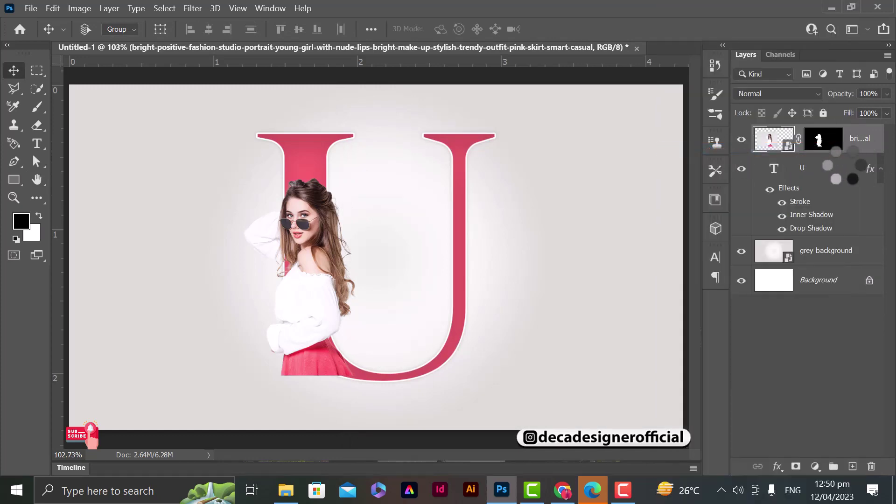
pyautogui.rightClick(863, 145)
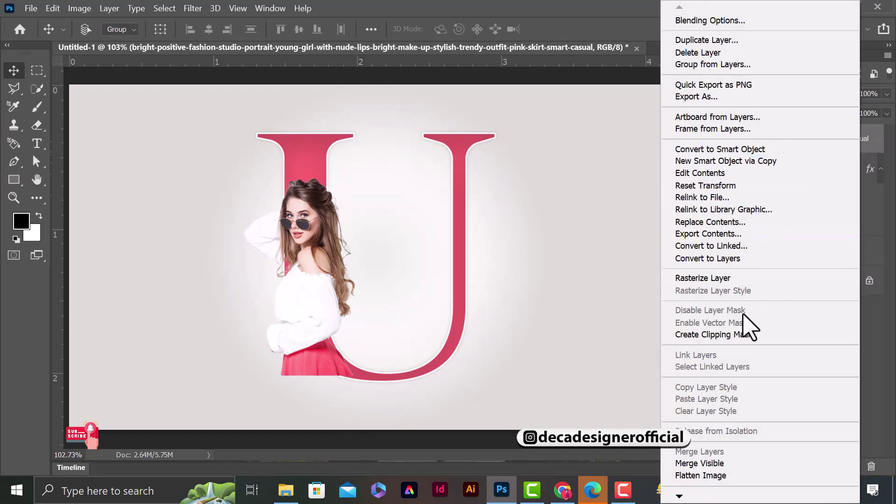
pyautogui.click(745, 334)
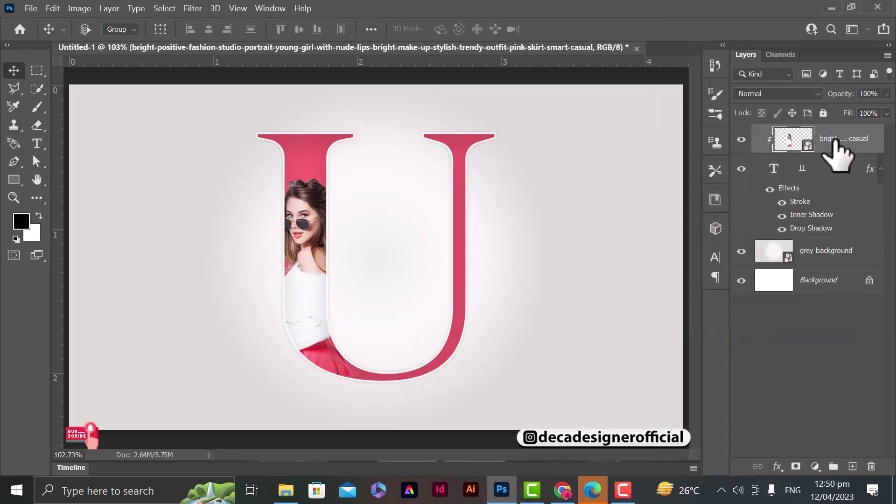
pyautogui.hotkey('ctrl', 'j')
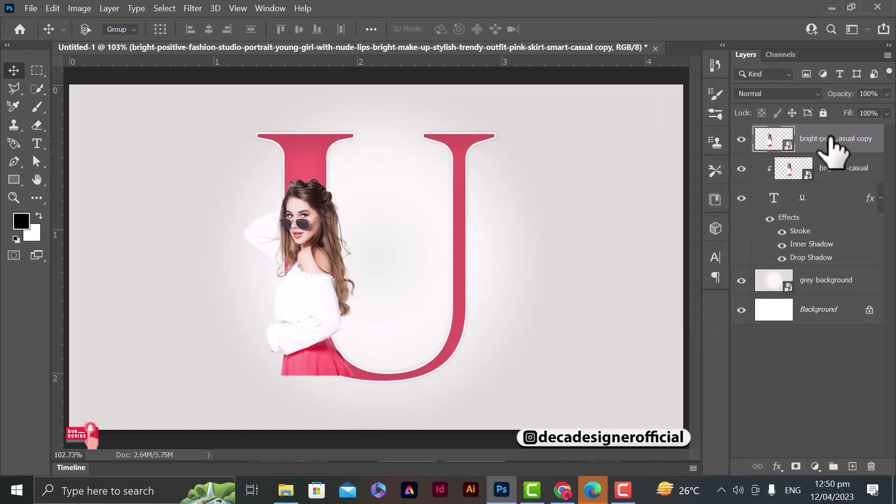
pyautogui.click(796, 466)
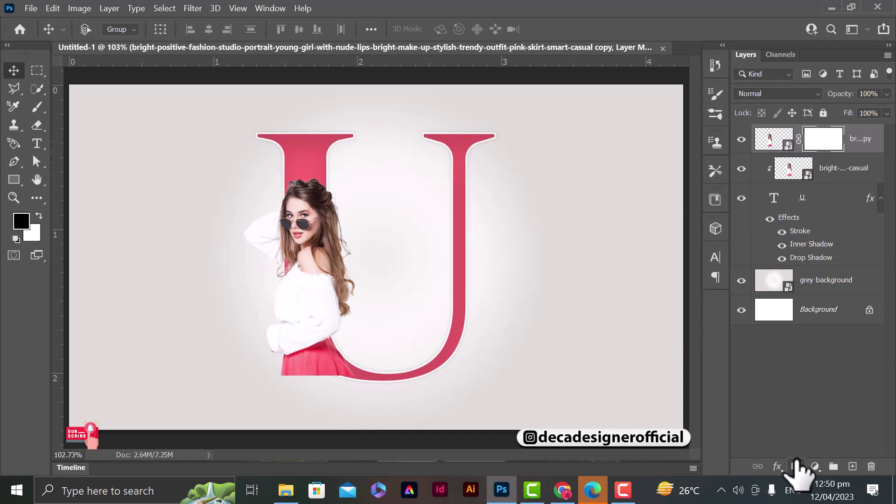
# Load the U's pixels as a selection, invert it, and target the photo copy's layer mask
pyautogui.click(784, 198)
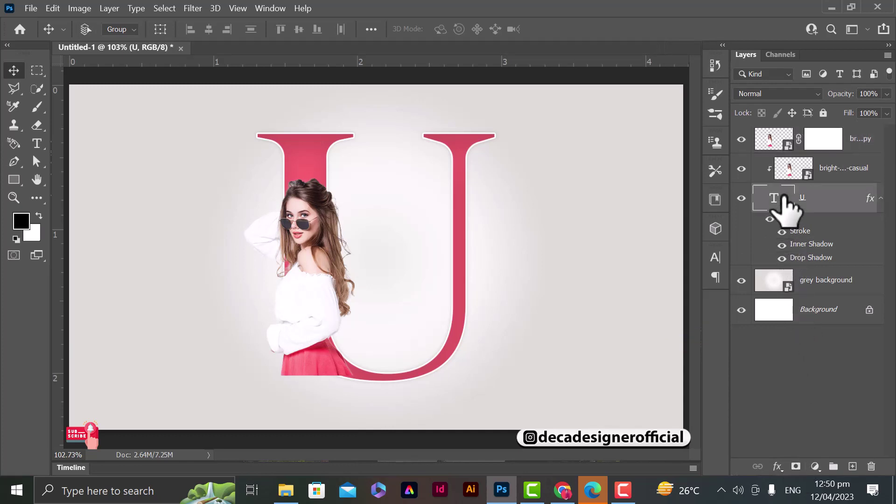
pyautogui.rightClick(784, 196)
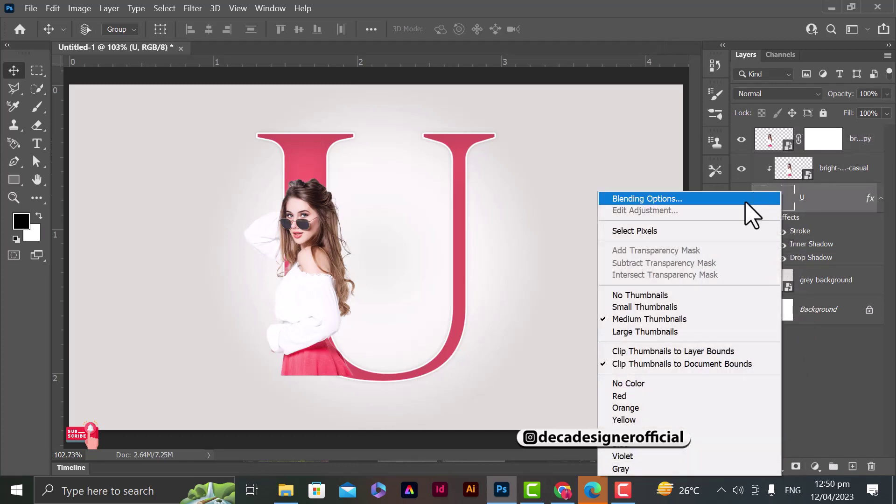
pyautogui.click(721, 230)
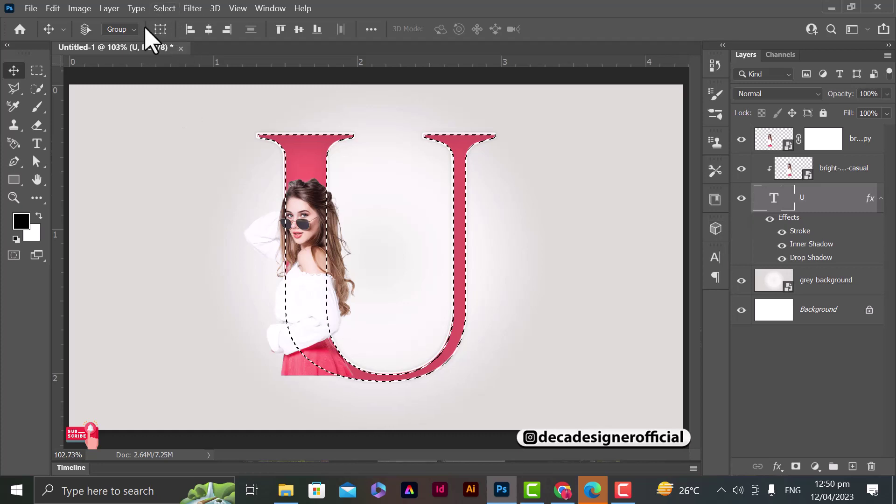
pyautogui.click(164, 9)
pyautogui.click(185, 61)
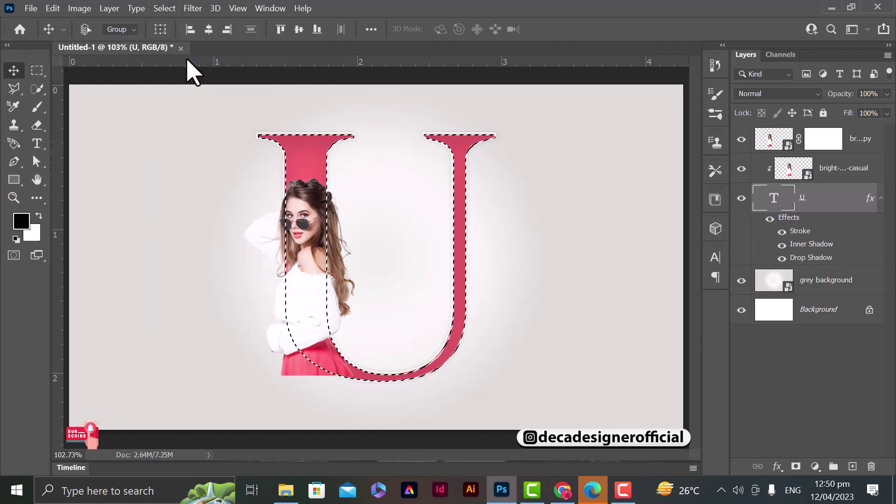
pyautogui.click(827, 142)
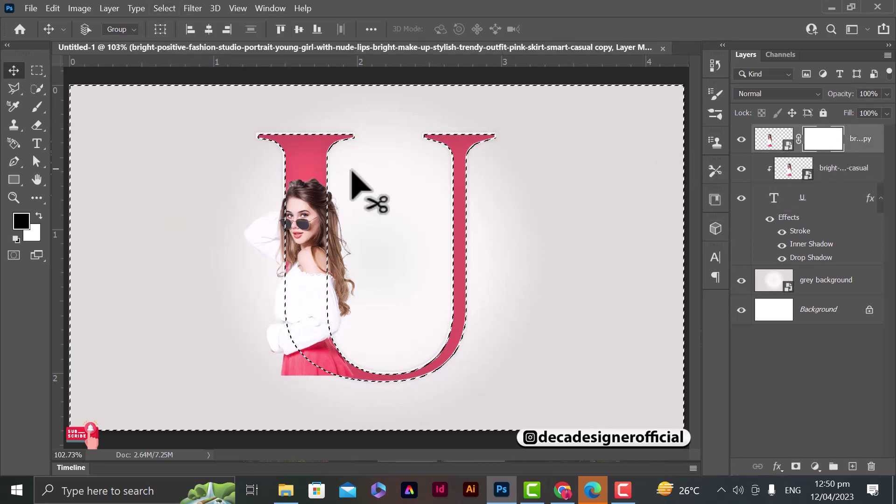
pyautogui.click(37, 107)
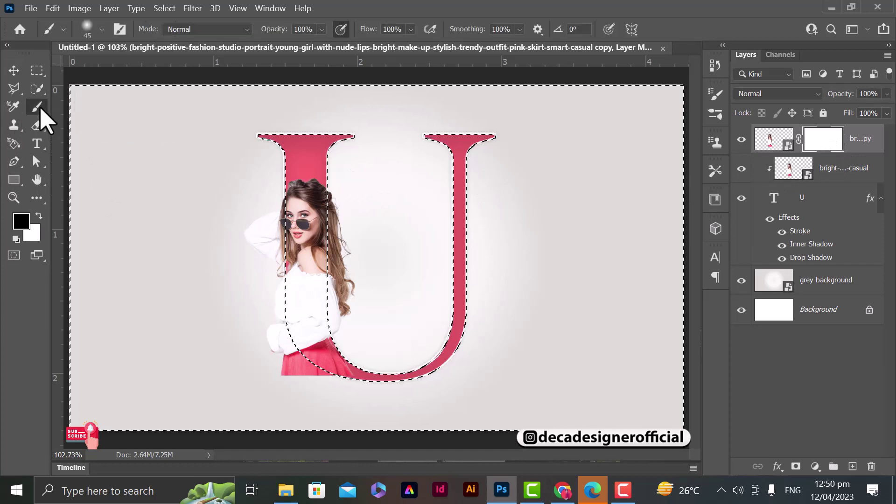
# Paint black on the mask to hide hair strands and the skirt bottom past the U's inner edge
pyautogui.rightClick(40, 108)
pyautogui.click(70, 104)
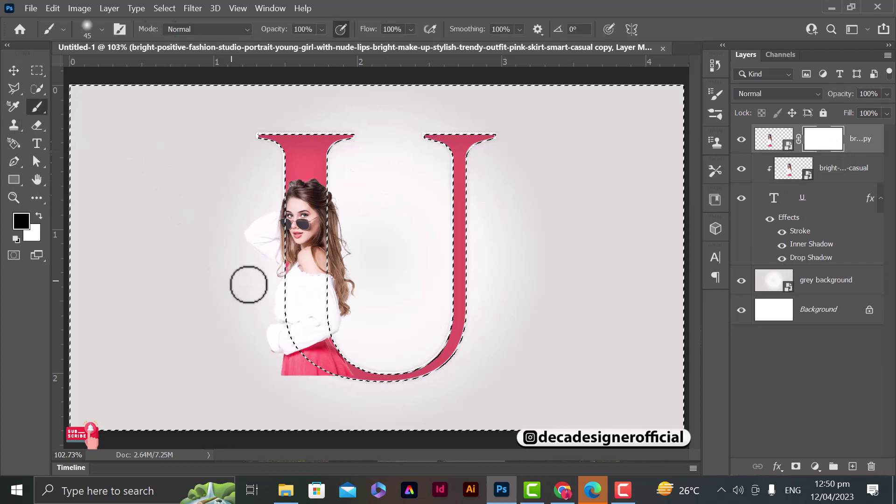
pyautogui.scroll(2, 261, 315)
pyautogui.scroll(1, 261, 316)
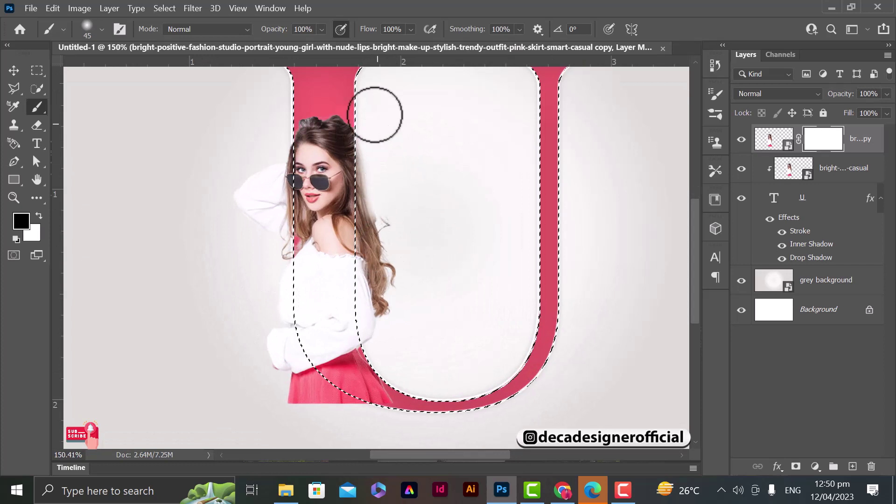
pyautogui.moveTo(356, 215)
pyautogui.mouseDown()
pyautogui.moveTo(350, 109)
pyautogui.moveTo(392, 193)
pyautogui.moveTo(392, 292)
pyautogui.moveTo(375, 183)
pyautogui.mouseUp()
pyautogui.moveTo(369, 288)
pyautogui.mouseDown()
pyautogui.moveTo(385, 252)
pyautogui.moveTo(385, 319)
pyautogui.mouseUp()
pyautogui.scroll(2, 410, 294)
pyautogui.scroll(1, 405, 283)
pyautogui.moveTo(405, 282)
pyautogui.mouseDown()
pyautogui.moveTo(372, 314)
pyautogui.moveTo(363, 236)
pyautogui.mouseUp()
pyautogui.scroll(1, 362, 236)
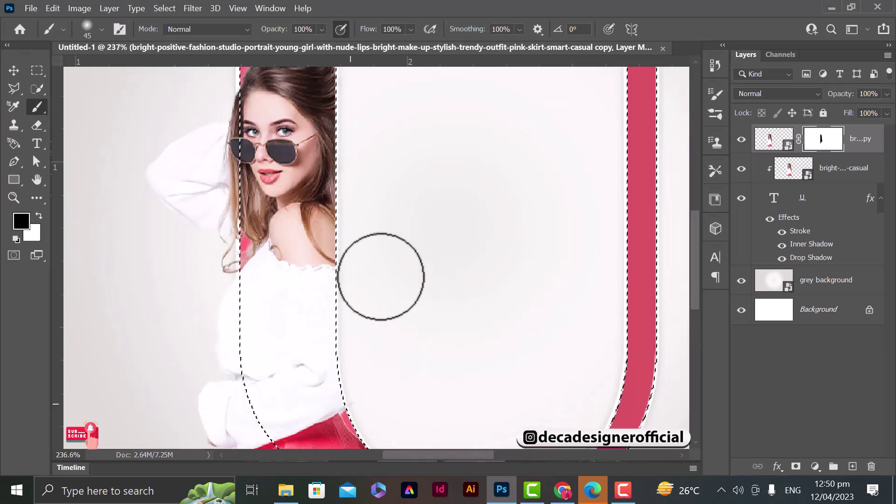
pyautogui.scroll(-3, 355, 326)
pyautogui.moveTo(356, 326)
pyautogui.mouseDown()
pyautogui.moveTo(280, 340)
pyautogui.moveTo(310, 336)
pyautogui.moveTo(236, 320)
pyautogui.moveTo(270, 336)
pyautogui.moveTo(248, 312)
pyautogui.moveTo(248, 284)
pyautogui.moveTo(201, 231)
pyautogui.mouseUp()
pyautogui.scroll(1, 200, 231)
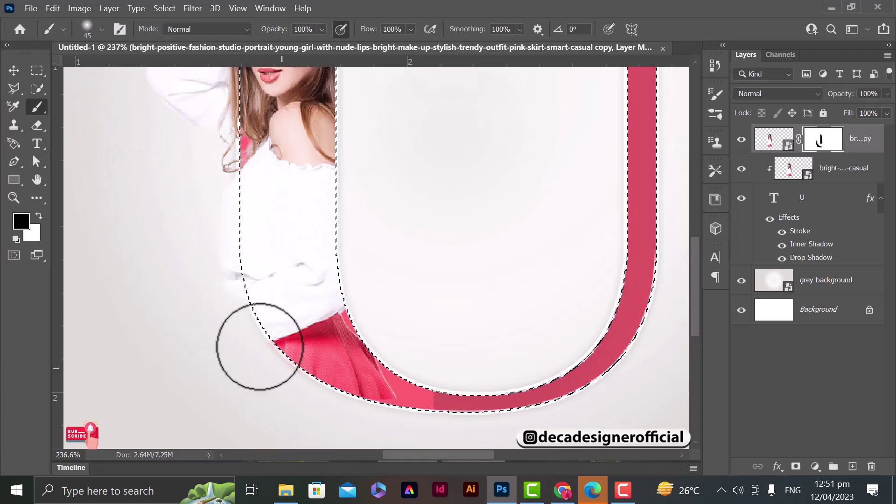
# Swap to white, invert the selection back to the U, then swap to black again
pyautogui.press('x')
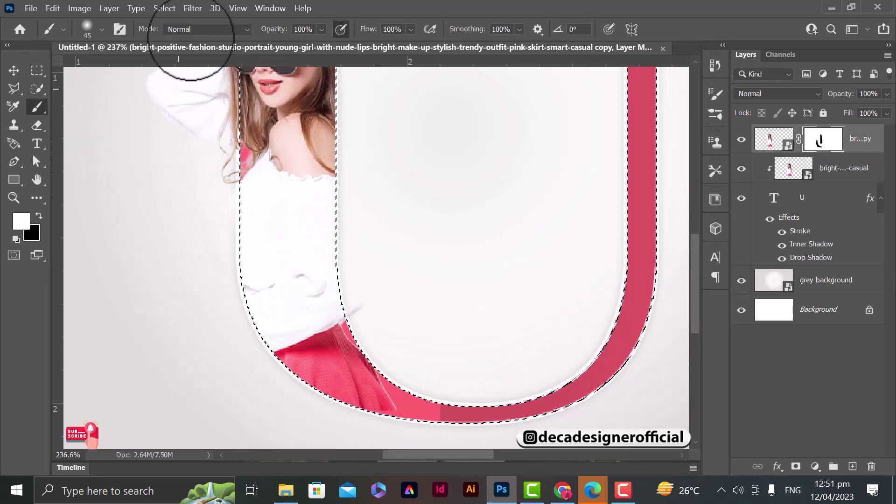
pyautogui.click(164, 8)
pyautogui.click(176, 61)
pyautogui.press('x')
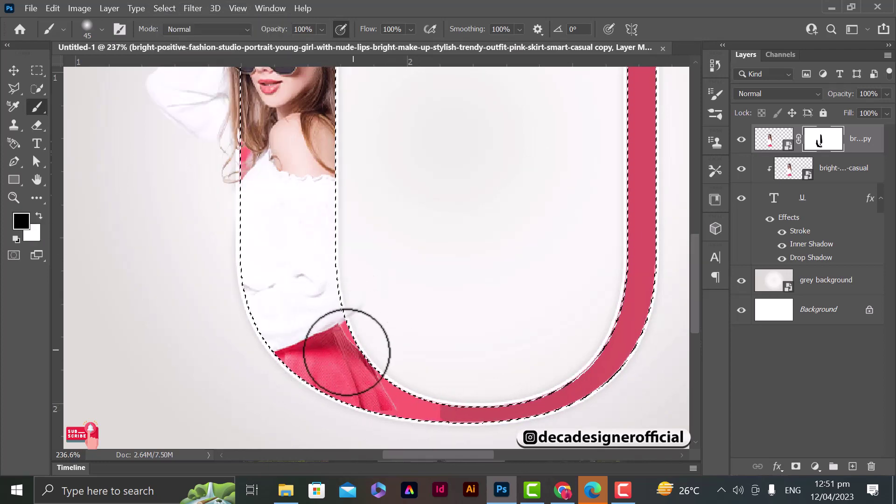
pyautogui.scroll(-3, 349, 364)
pyautogui.scroll(-3, 400, 340)
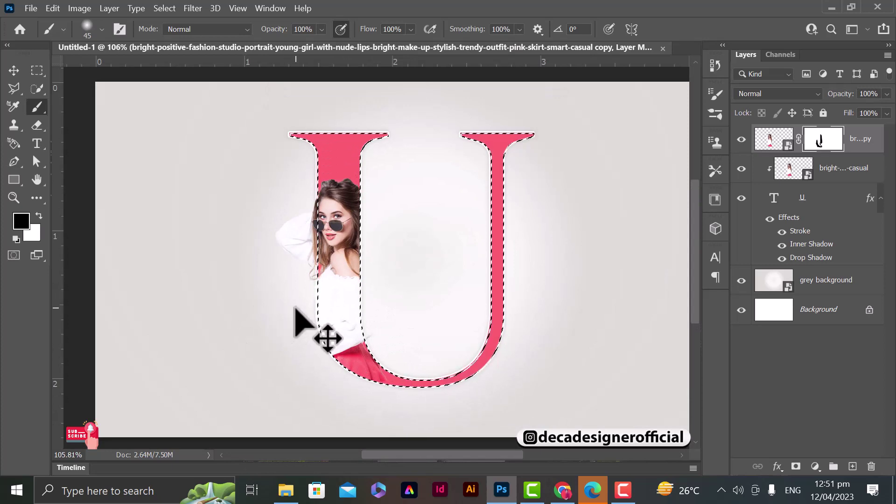
# Shrink the brush to 25, invert the selection, and deselect with Ctrl+D
pyautogui.scroll(5, 387, 368)
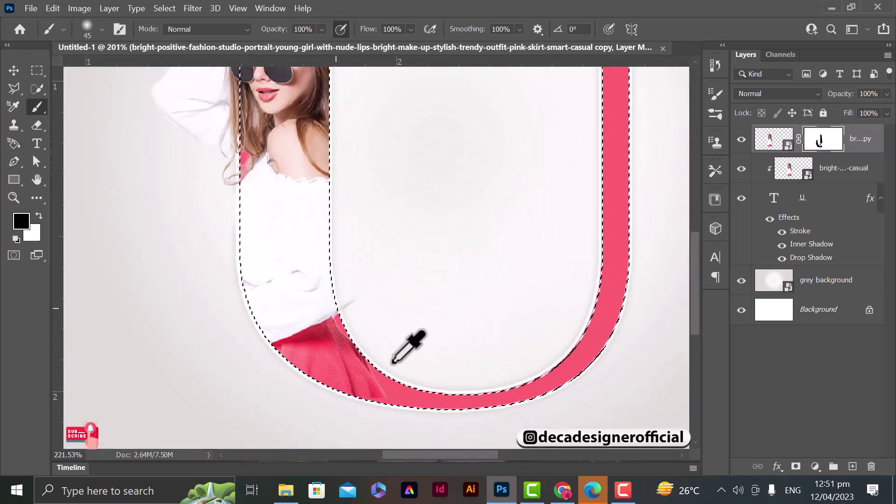
pyautogui.scroll(1, 410, 344)
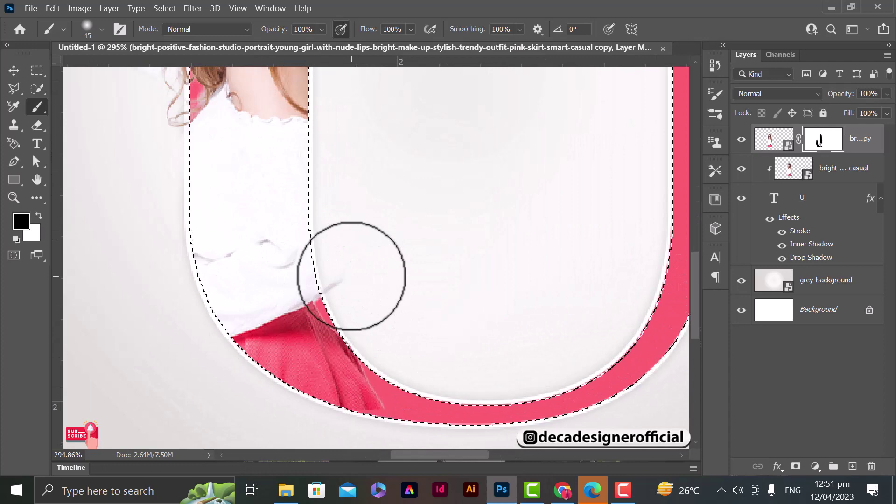
pyautogui.press('[')
pyautogui.press('[')
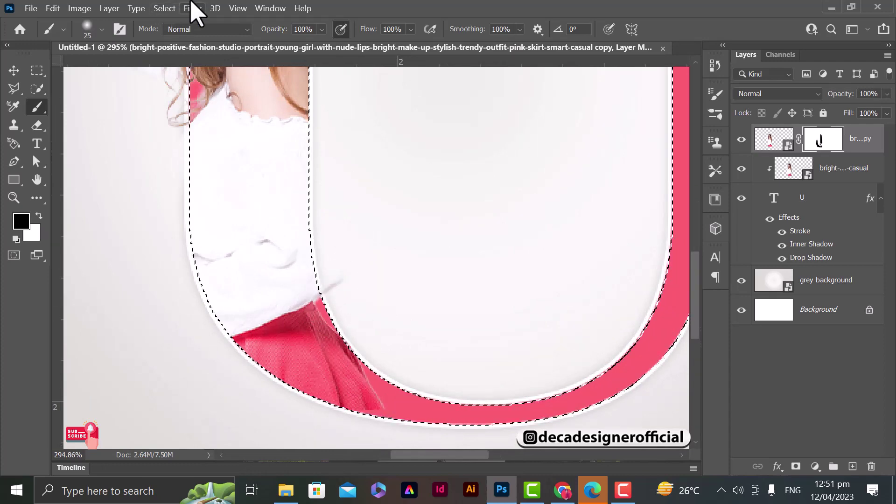
pyautogui.click(193, 8)
pyautogui.click(178, 61)
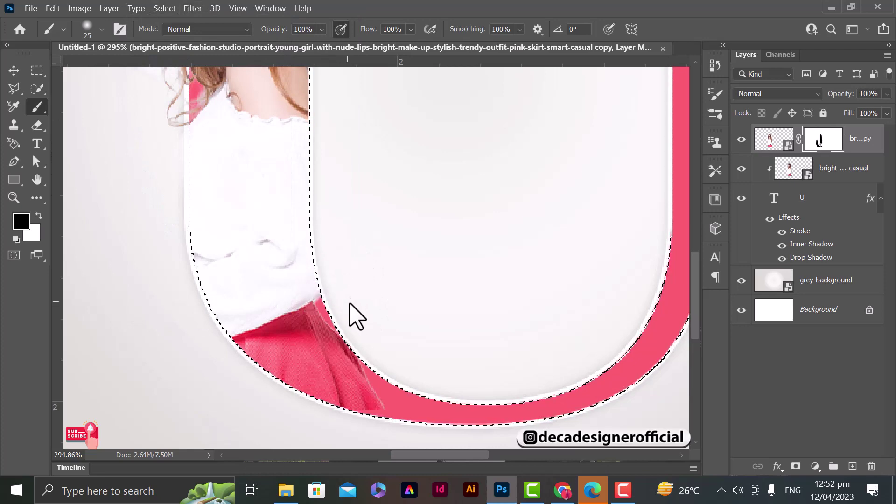
pyautogui.scroll(3, 366, 270)
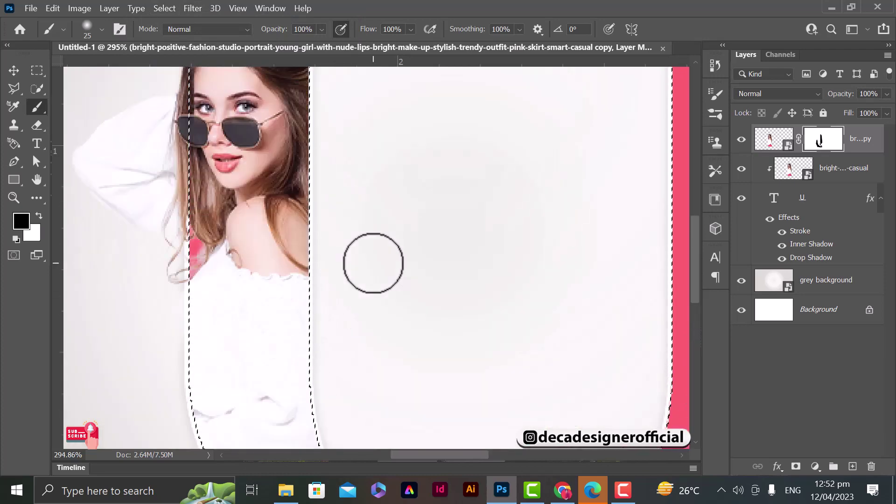
pyautogui.scroll(-5, 372, 260)
pyautogui.hotkey('ctrl', 'd')
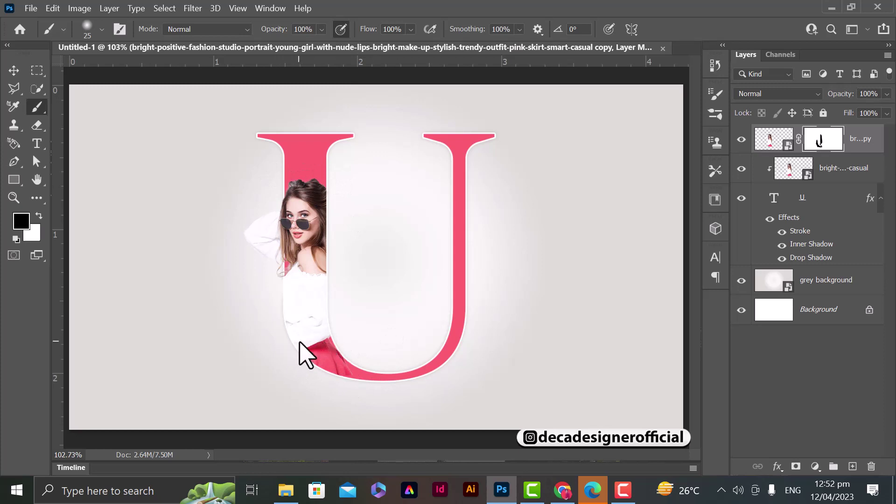
pyautogui.scroll(3, 305, 354)
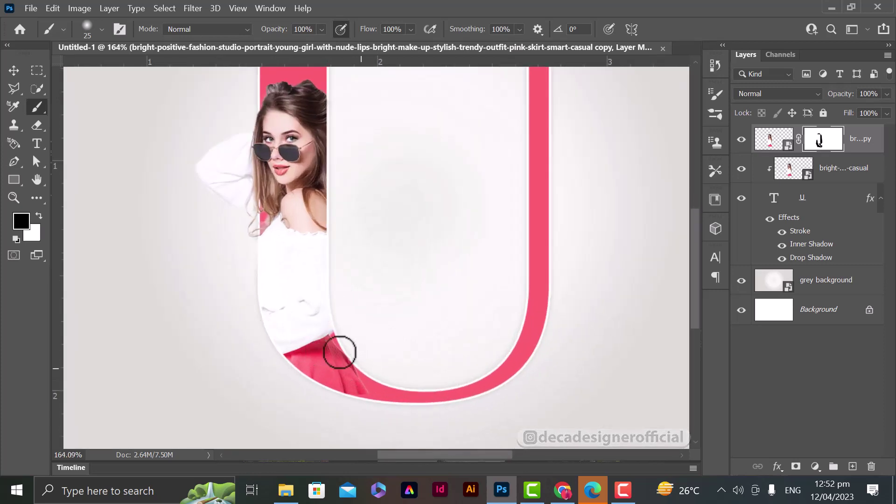
# Switch to the Move tool and fit the whole U composition in the window
pyautogui.click(10, 73)
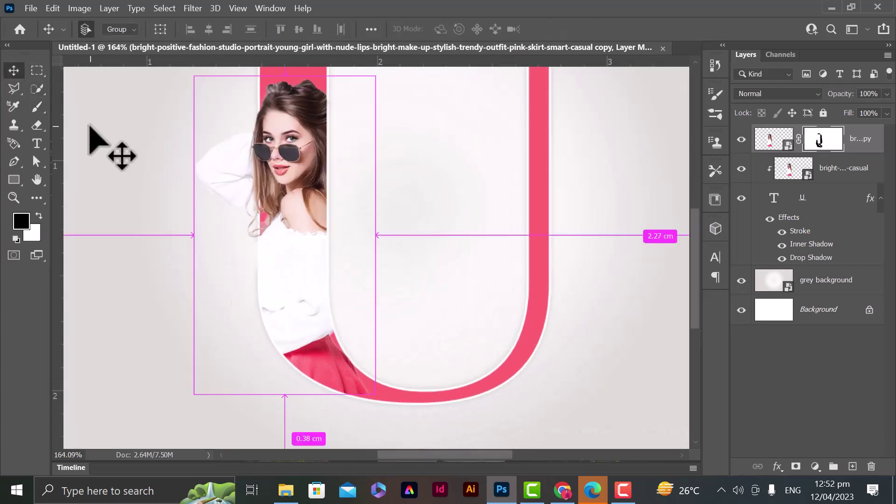
pyautogui.hotkey('ctrl', '0')
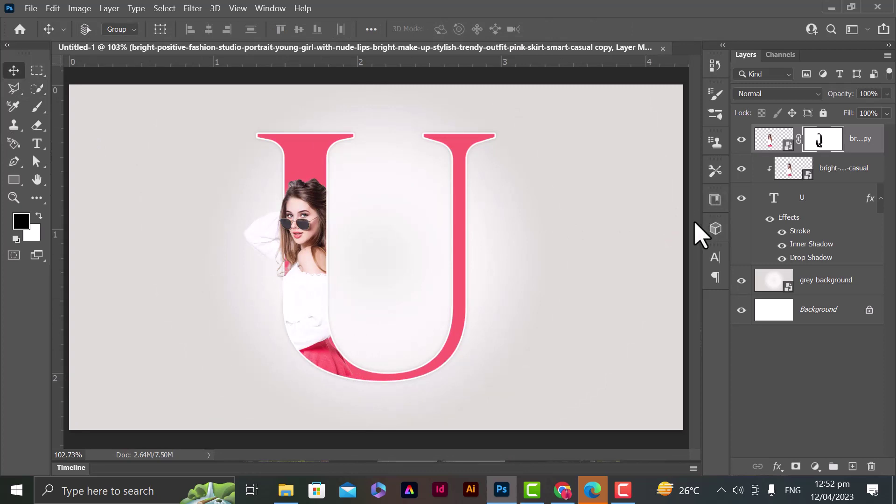